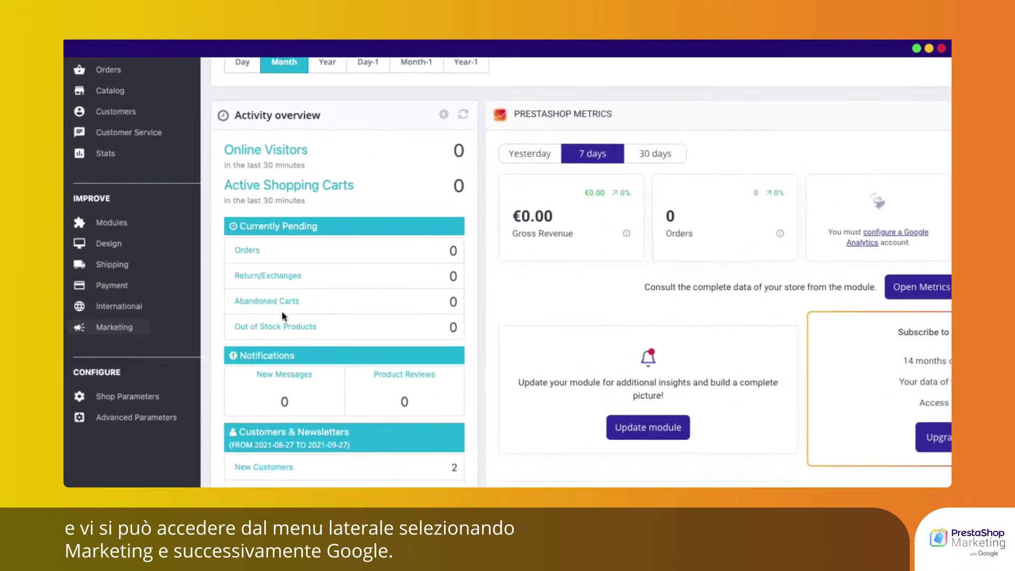
Step: Open Marketing > Google to show the PrestaShop Marketing with Google setup introduction
left_click(190, 324)
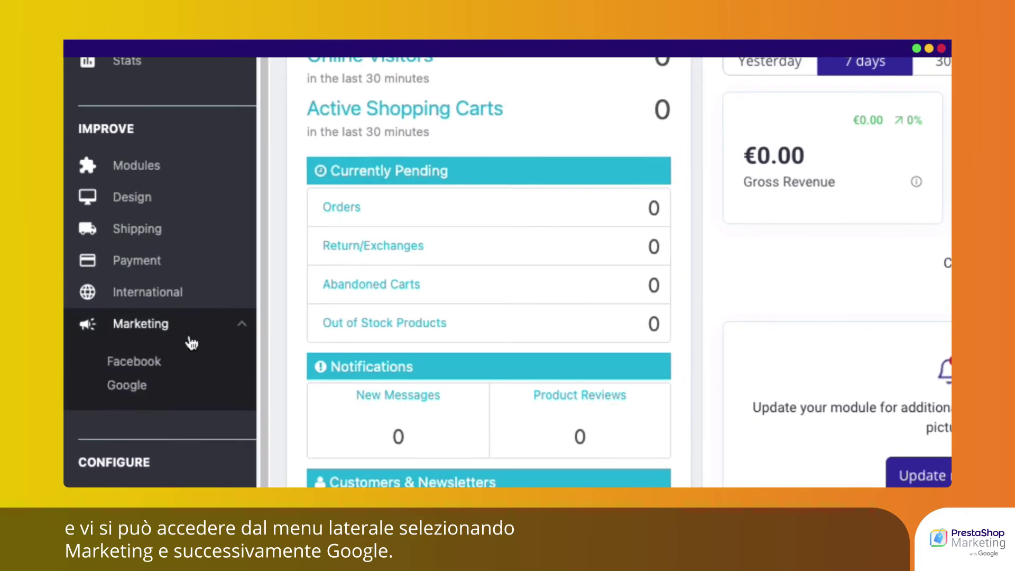
left_click(145, 386)
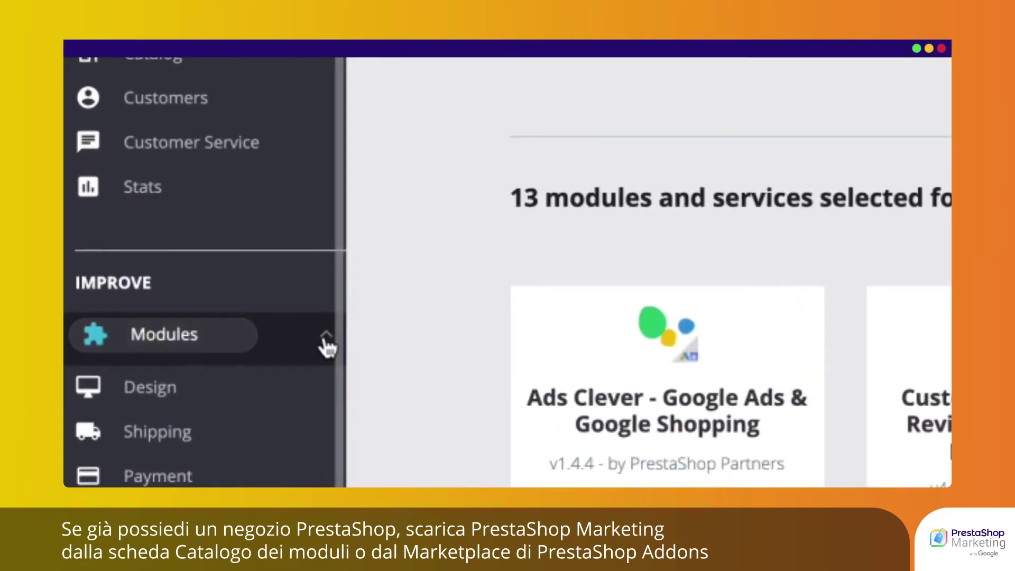
Step: Install the Marketing with Google module from the Module Catalog
left_click(326, 346)
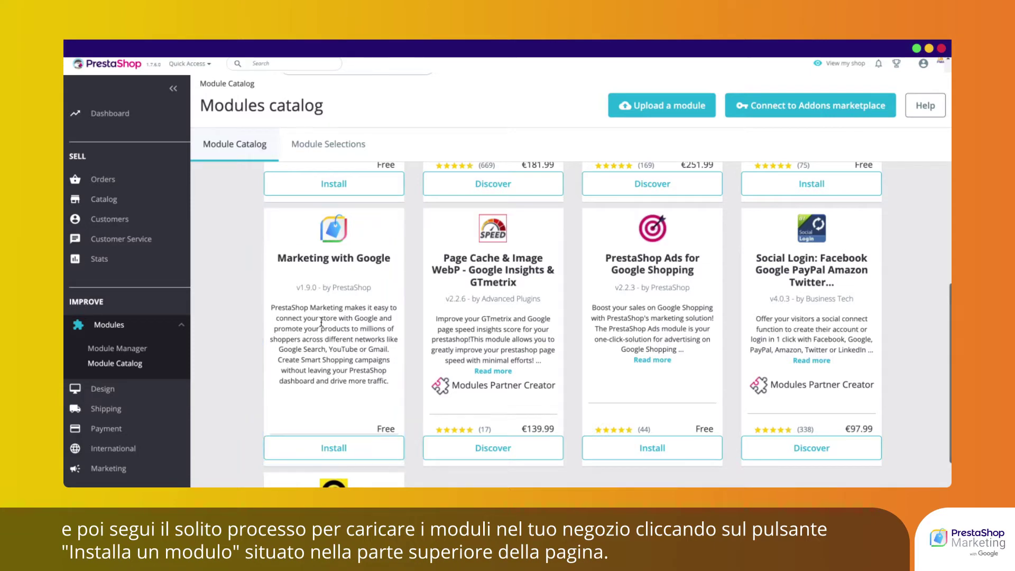
left_click(334, 448)
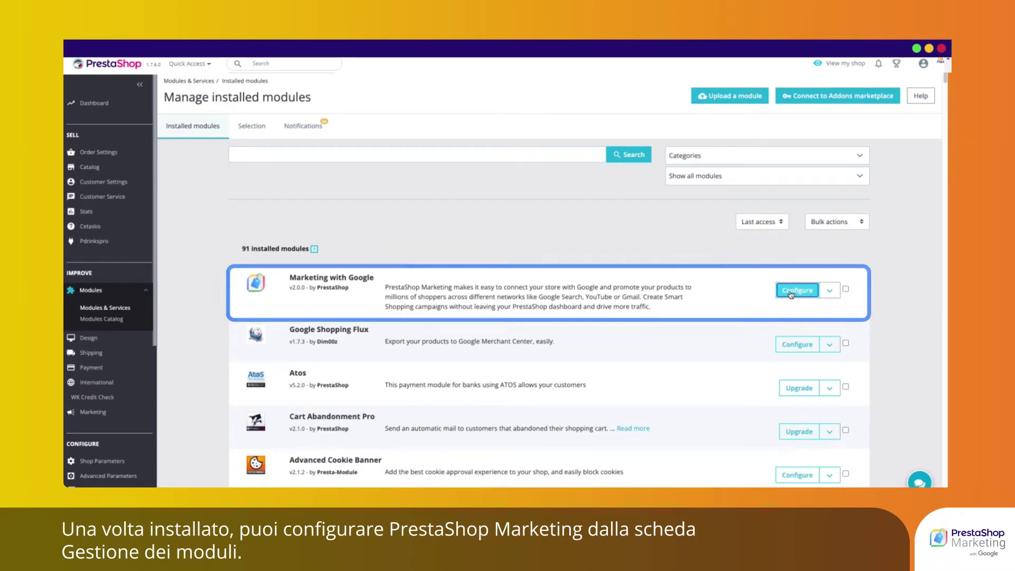
Step: Start configuring the Marketing with Google module from the installed modules list
left_click(791, 294)
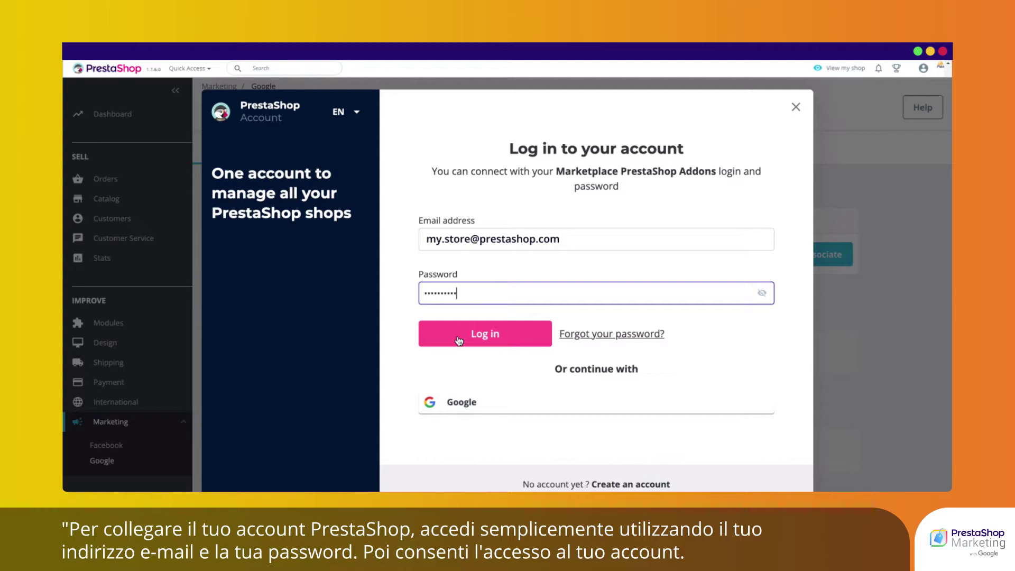
Step: Log in to the PrestaShop account, accept data sharing, associate the shop and continue installation
left_click(458, 339)
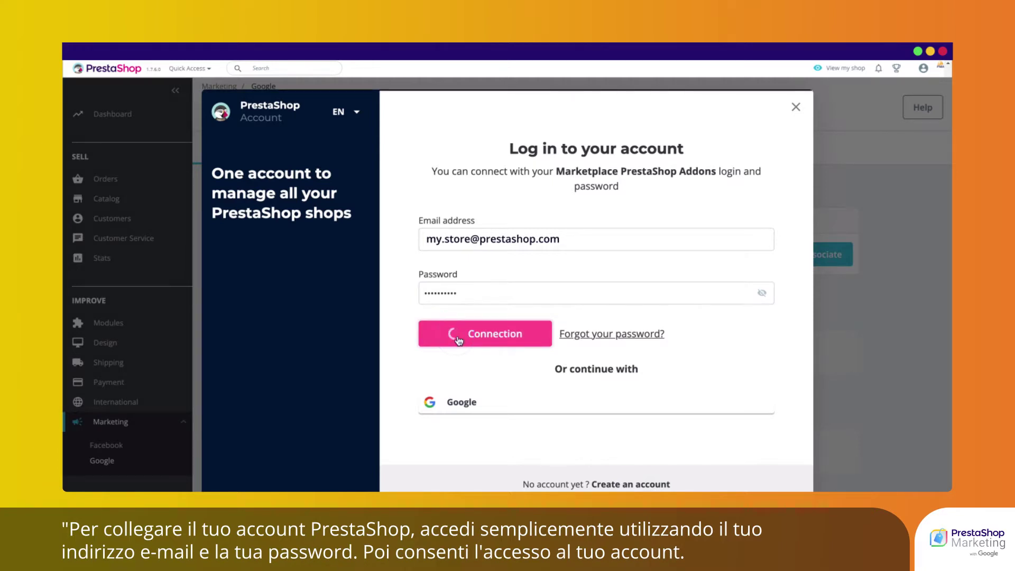
left_click(458, 340)
left_click(552, 391)
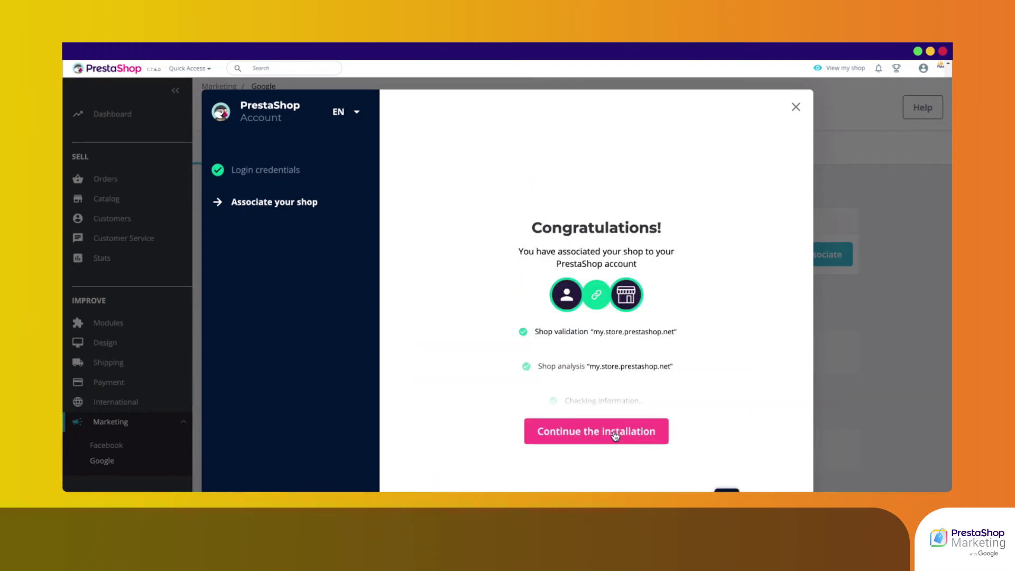
left_click(614, 434)
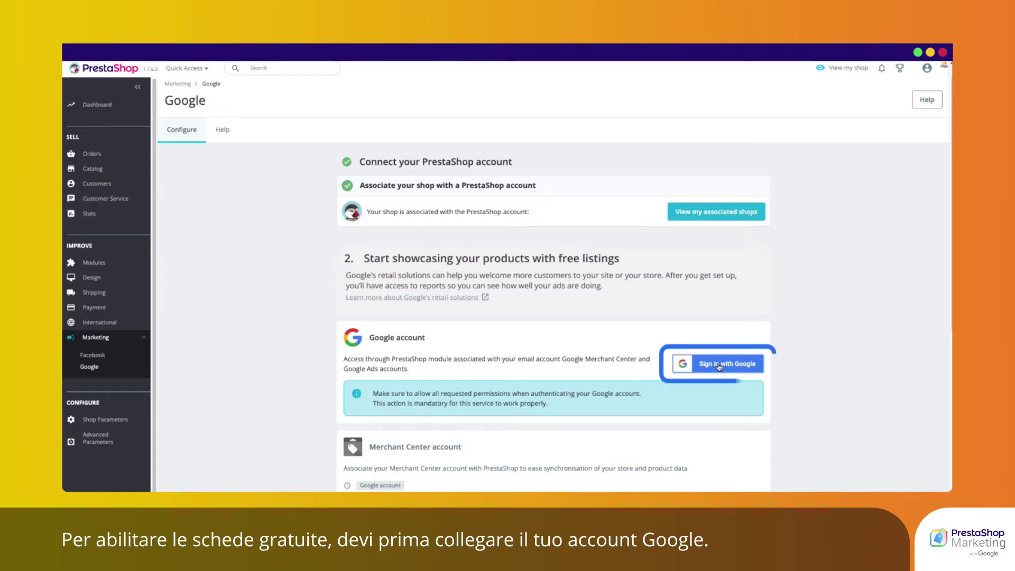
Step: Sign in with a Google account and authorise the module's permissions
left_click(718, 364)
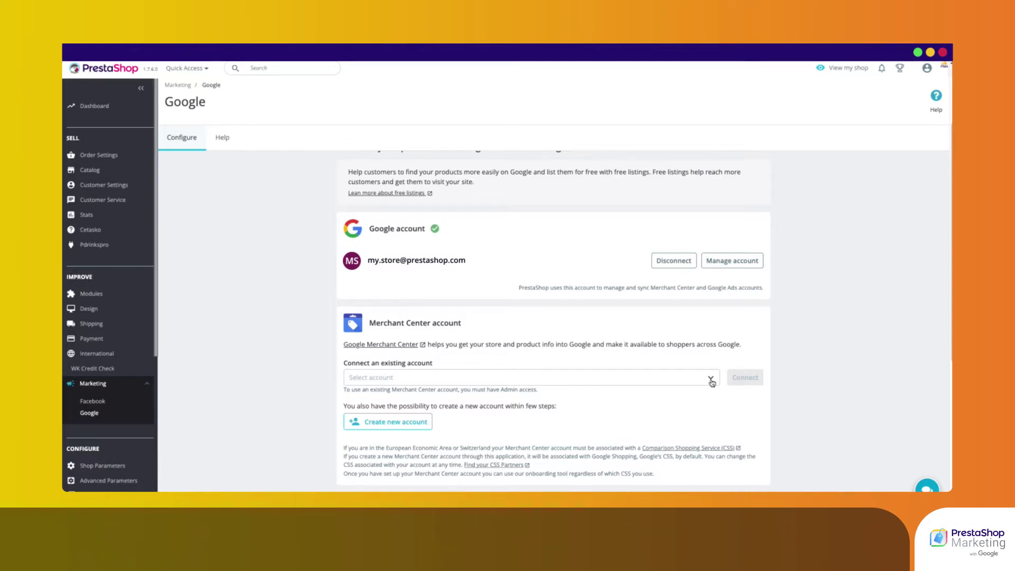
Step: Select the existing Merchant Center account and connect it to the shop
left_click(710, 378)
left_click(694, 395)
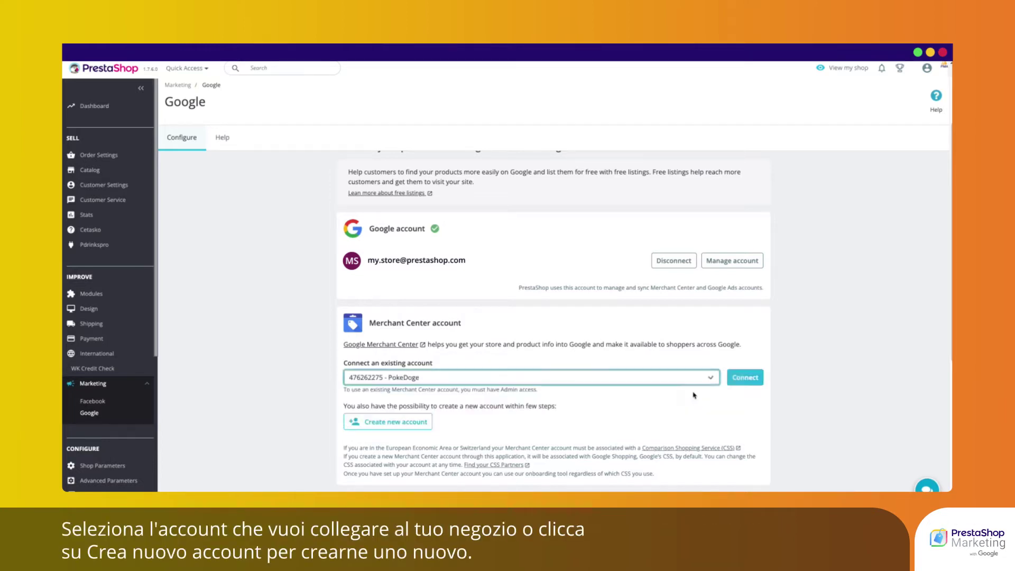
left_click(745, 378)
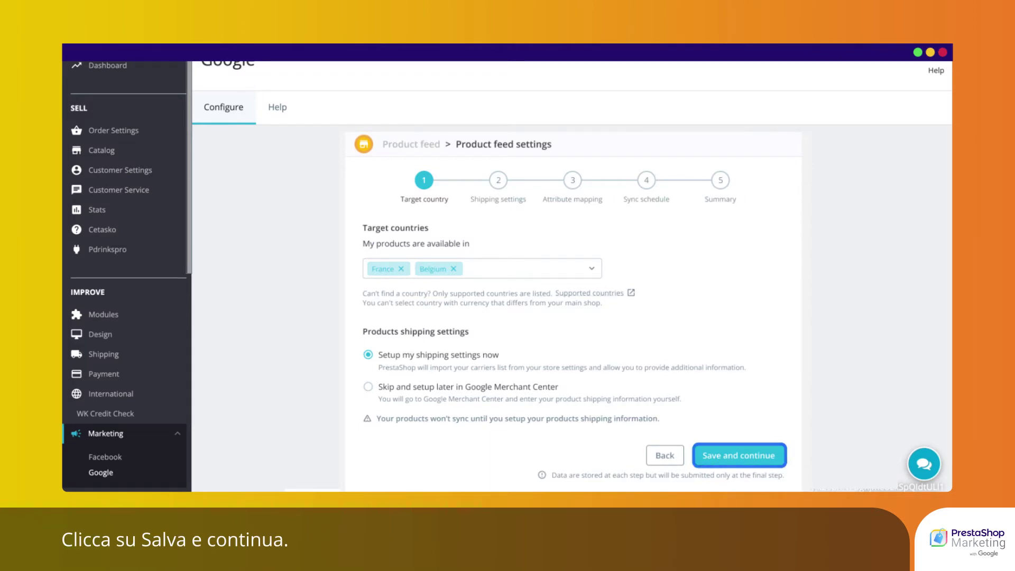
Step: Save France and Belgium as target countries, with shipping to be set up now
left_click(739, 455)
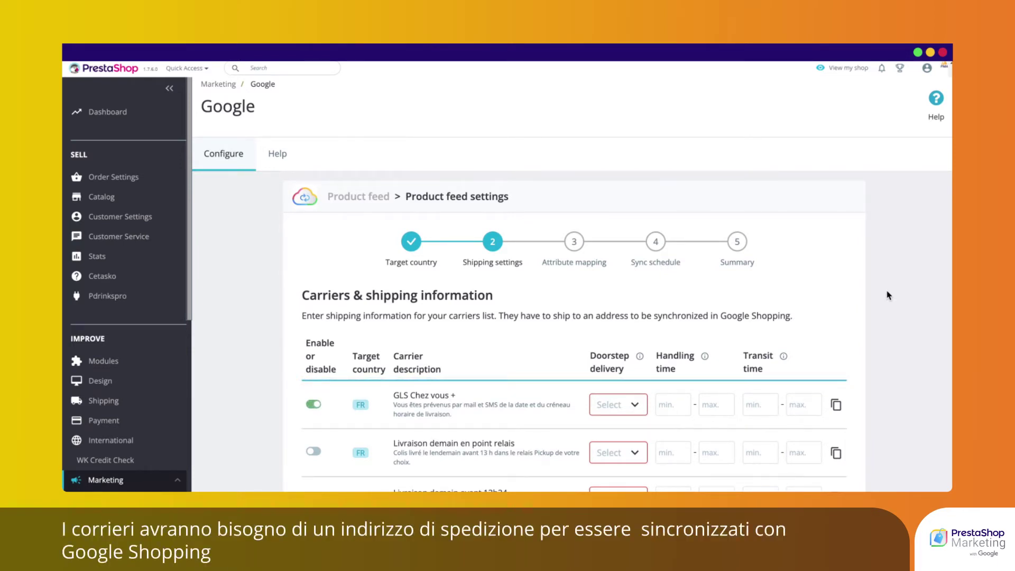
Step: Set doorstep delivery to Yes for GLS Chez vous + and Livraison demain en point relais
left_click(618, 404)
left_click(608, 424)
left_click(621, 452)
left_click(633, 475)
Step: Enter the carriers' handling time of 2–4 days and transit time of 1–7 days
scroll(661, 417, "down", 1)
type("0")
key("Tab")
type("1")
key("Tab")
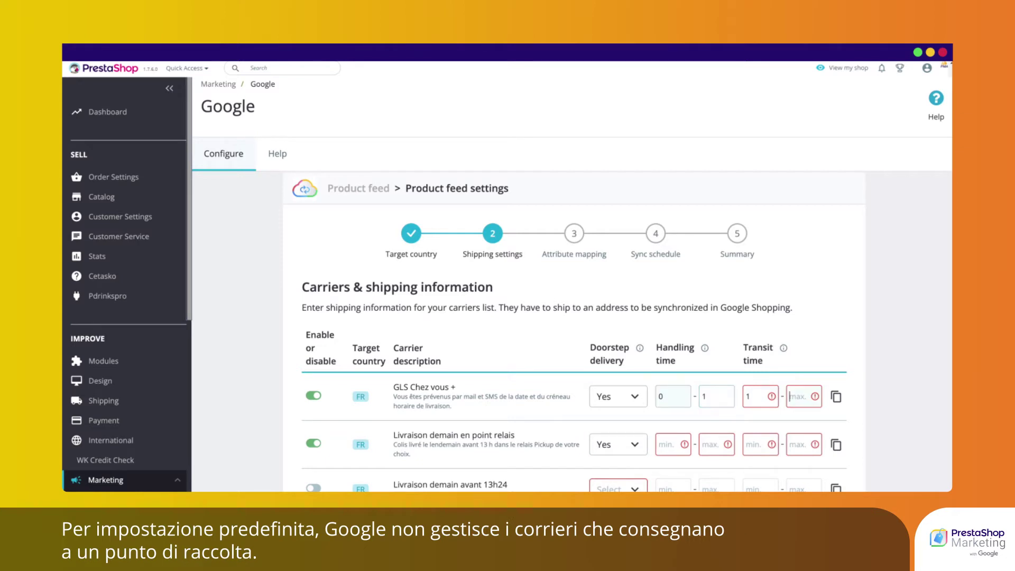
key("Tab")
type("3")
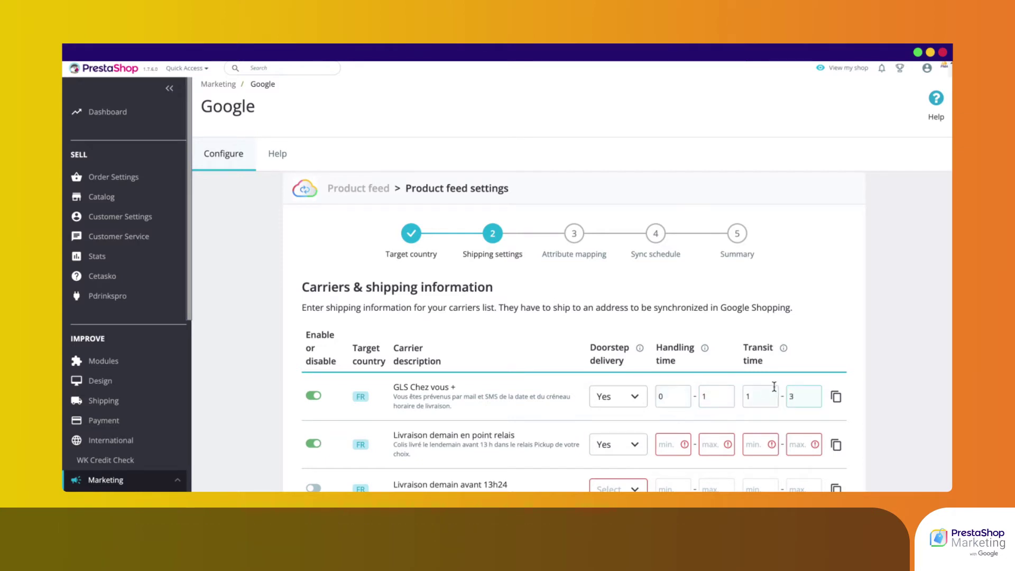
type("2")
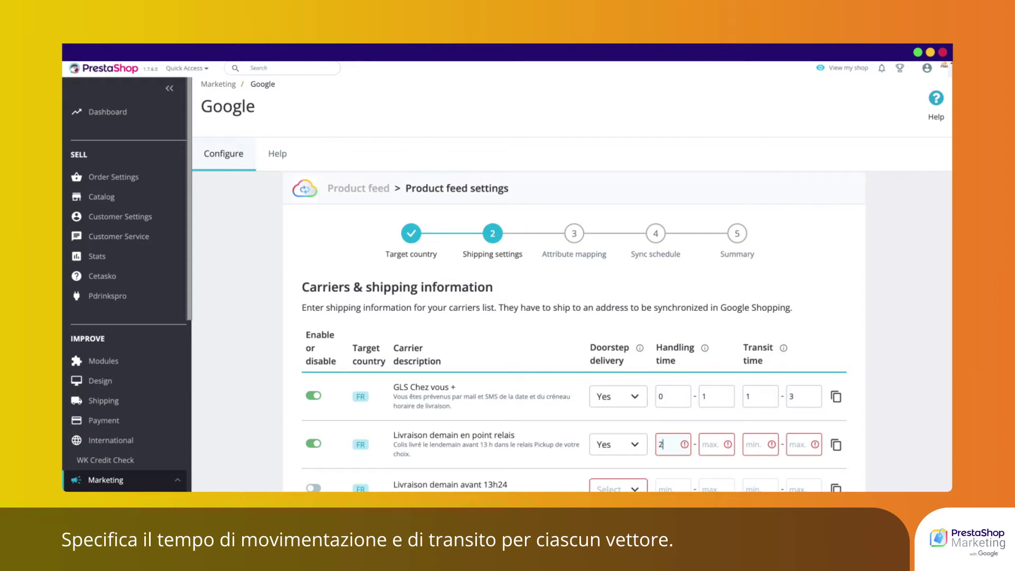
type("4")
key("Tab")
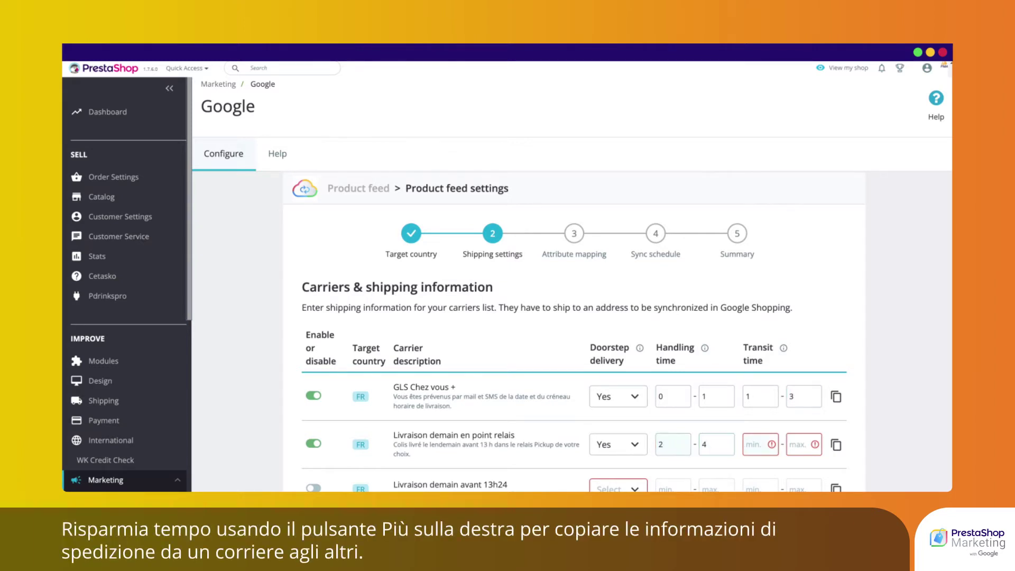
type("7")
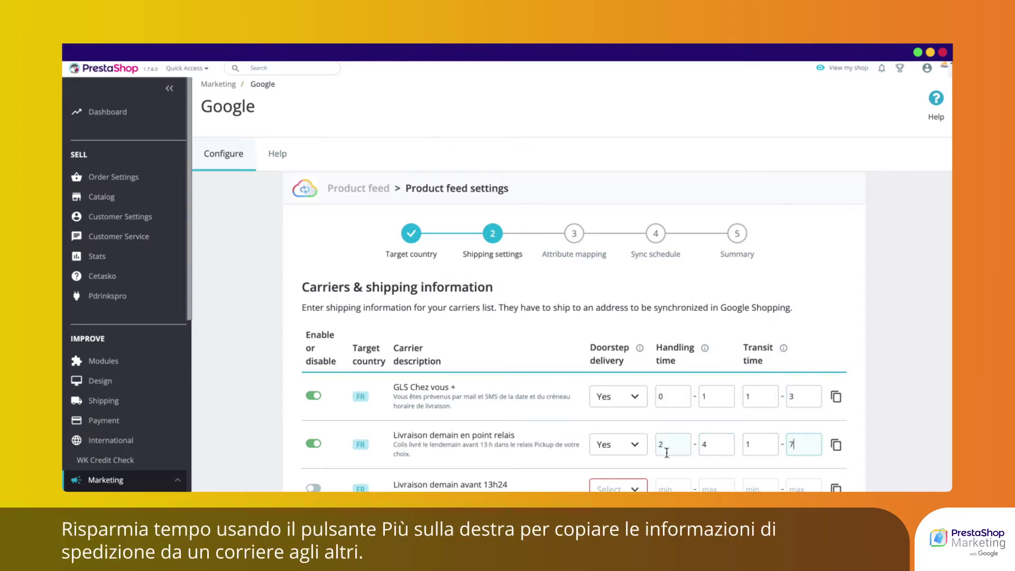
Step: Copy the shipping details to Livraison demain avant 13h24, Livraison Palette, Retrait à Calais and Lolo, then save
left_click(835, 444)
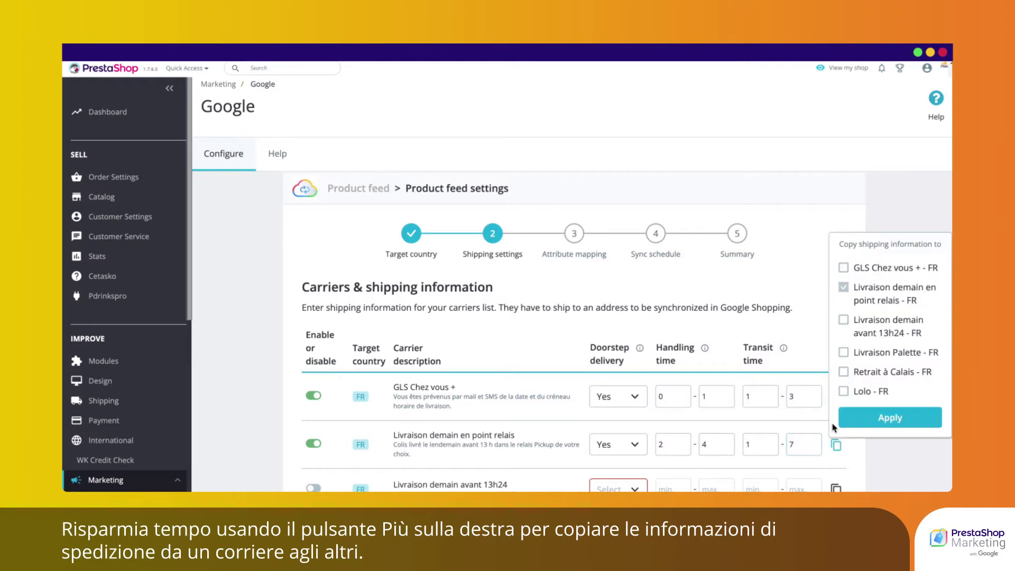
left_click(872, 327)
left_click(873, 352)
left_click(873, 372)
scroll(873, 371, "down", 1)
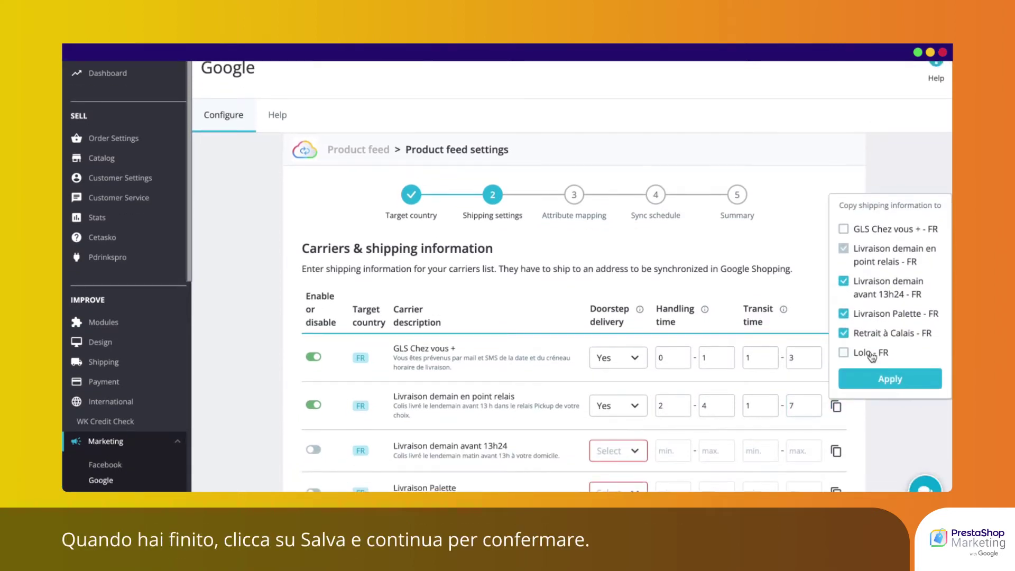
left_click(870, 358)
left_click(889, 379)
scroll(857, 382, "down", 3)
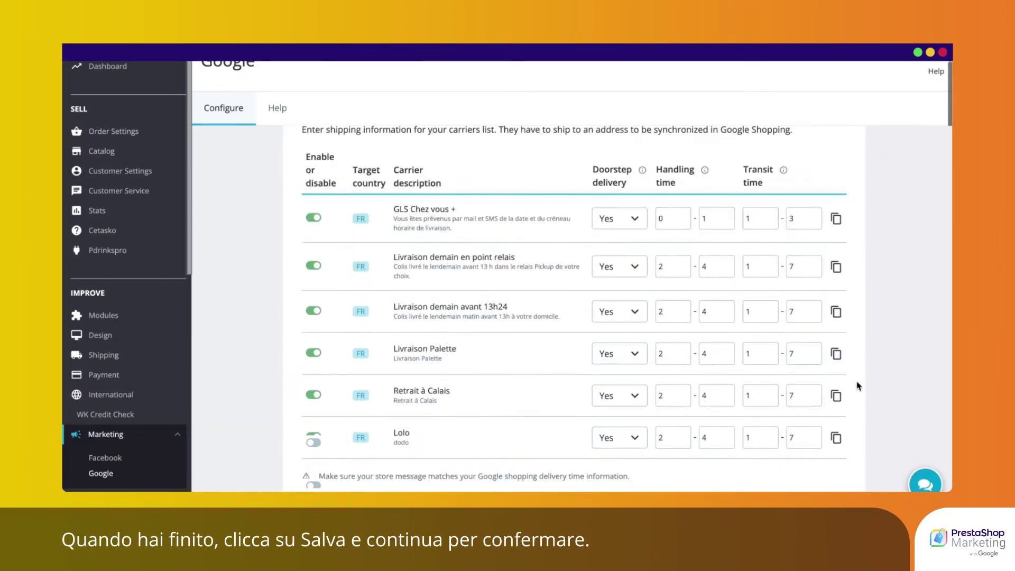
scroll(857, 382, "down", 4)
left_click(823, 378)
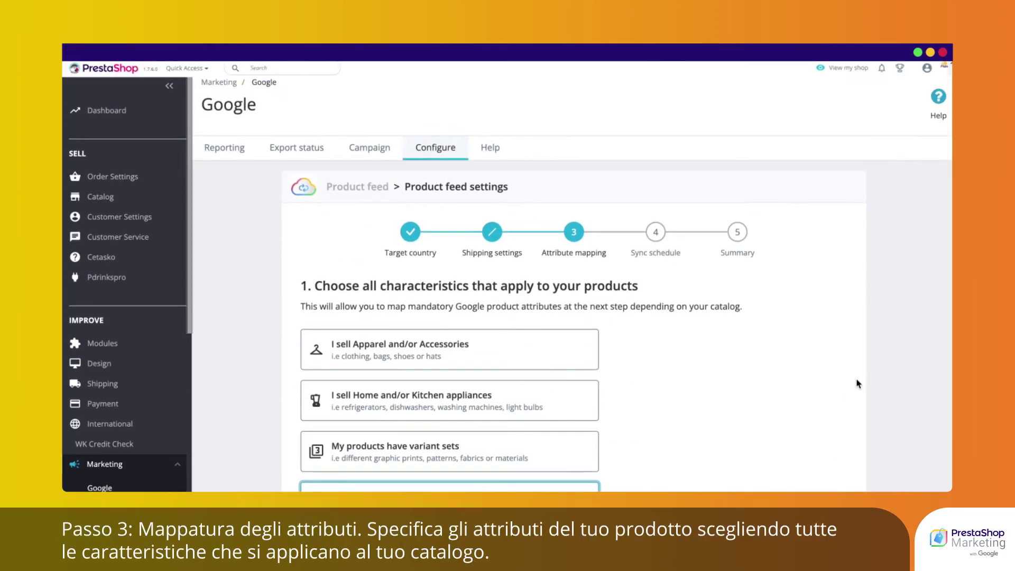
Step: Mark the shop as selling home and kitchen appliances and map Description to the shop's description
left_click(441, 399)
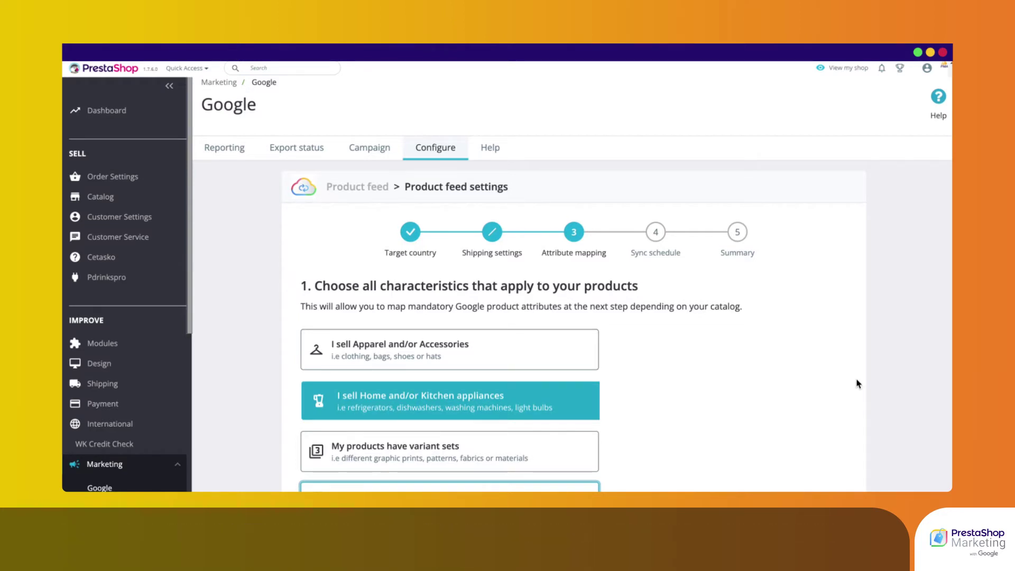
scroll(856, 319, "down", 8)
left_click(727, 298)
scroll(687, 397, "down", 6)
left_click(650, 465)
Step: Map GTIN to the isbn, upc and ean product fields
left_click(653, 323)
scroll(655, 253, "down", 10)
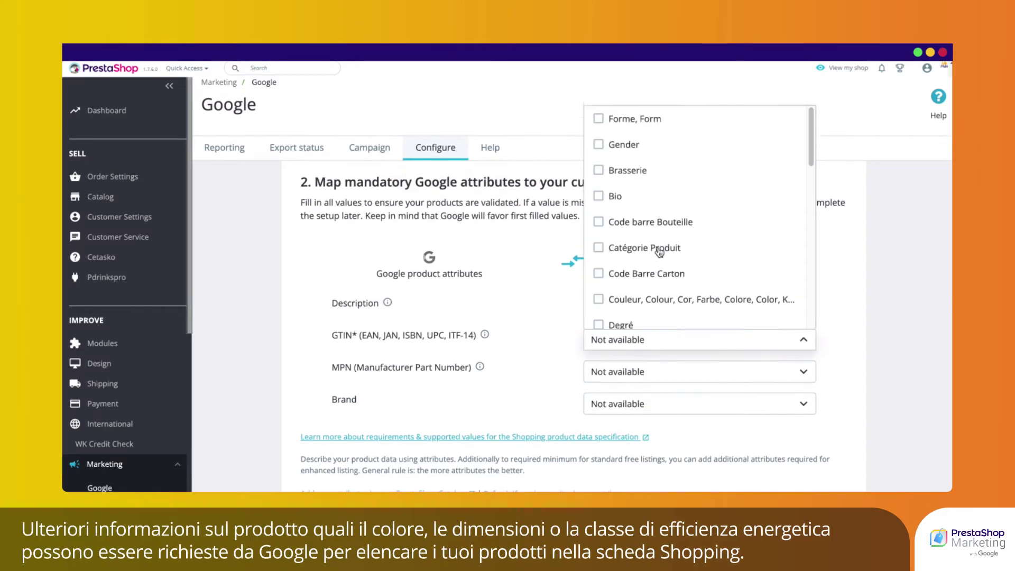
left_click(607, 267)
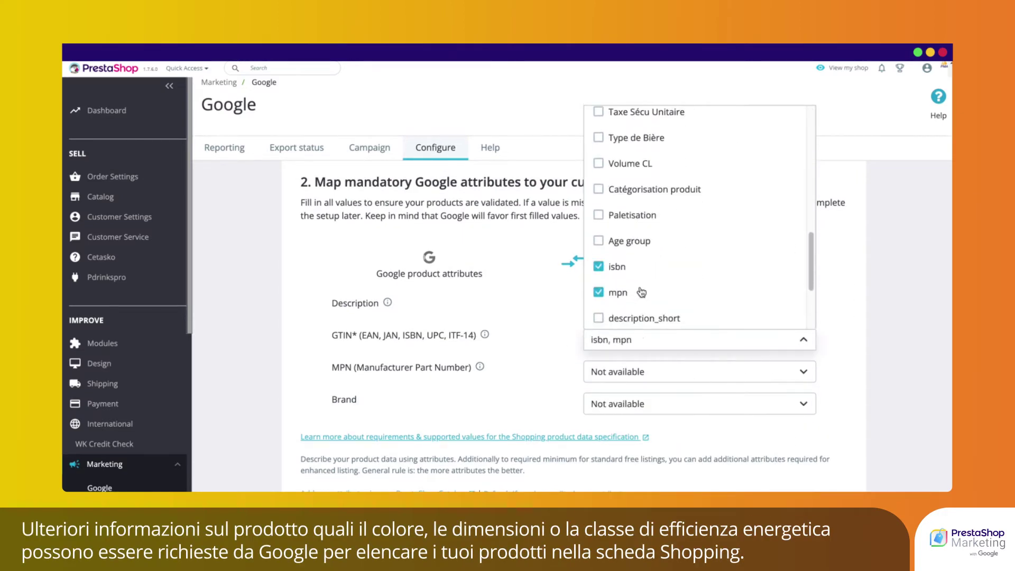
scroll(667, 246, "down", 3)
left_click(613, 213)
left_click(613, 240)
Step: Map MPN to mpn and Brand to manufacturer, then save the attribute mapping
left_click(647, 374)
scroll(645, 287, "down", 10)
left_click(598, 314)
left_click(729, 403)
scroll(741, 309, "down", 12)
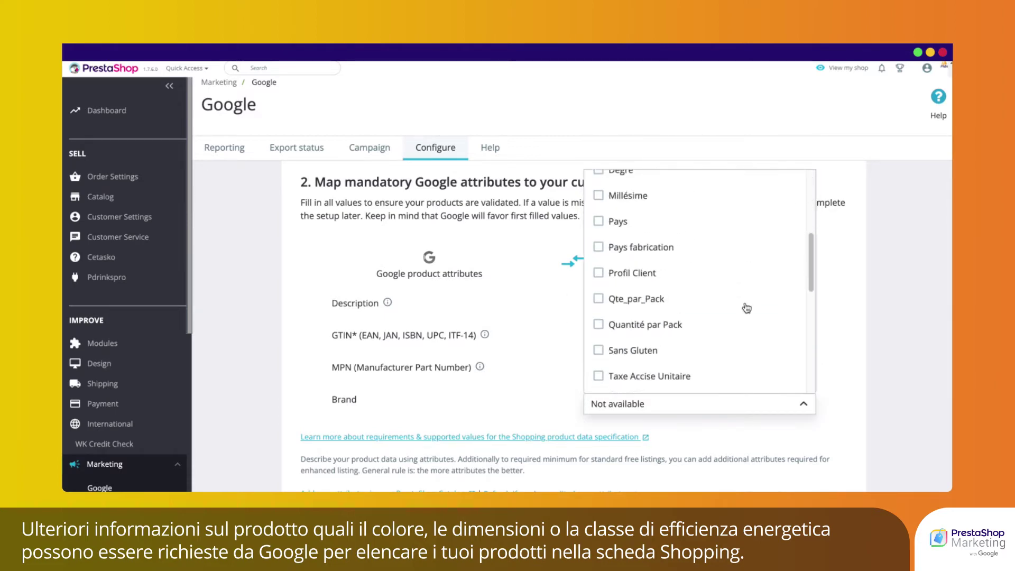
scroll(746, 299, "down", 2)
left_click(703, 346)
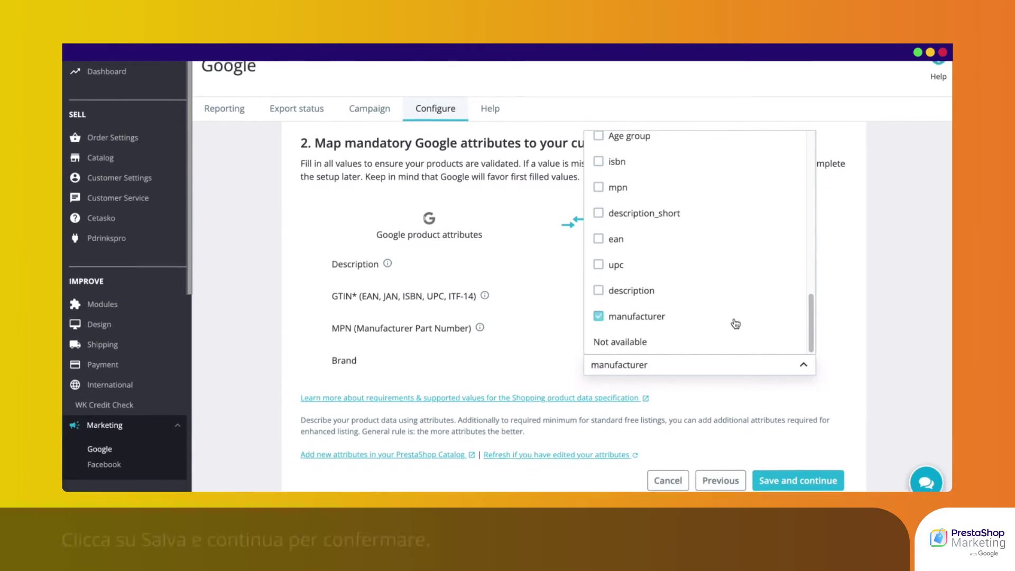
left_click(822, 309)
left_click(798, 461)
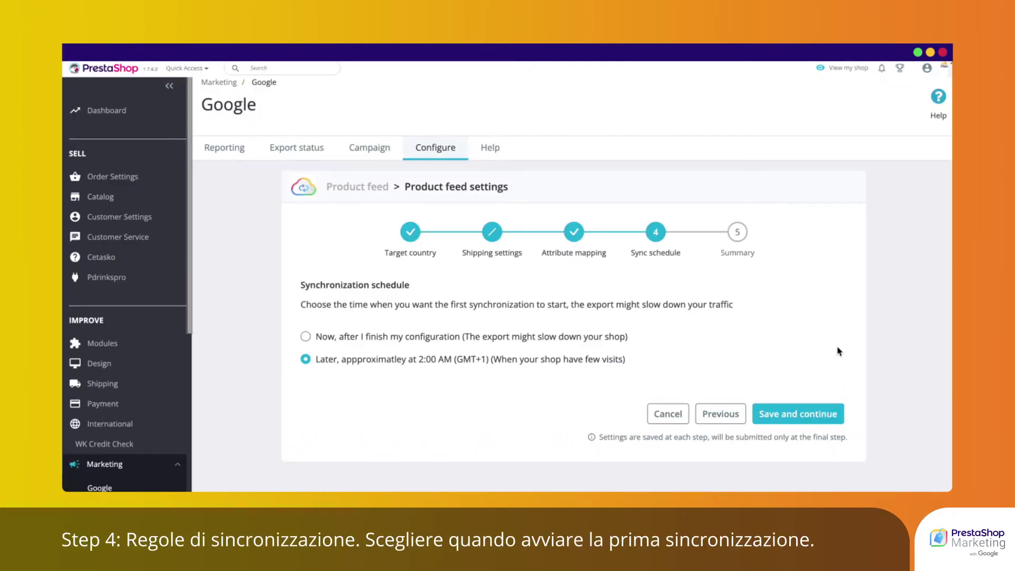
Step: Schedule the first sync for 'Now, after I finish my configuration' and save the schedule
left_click(545, 337)
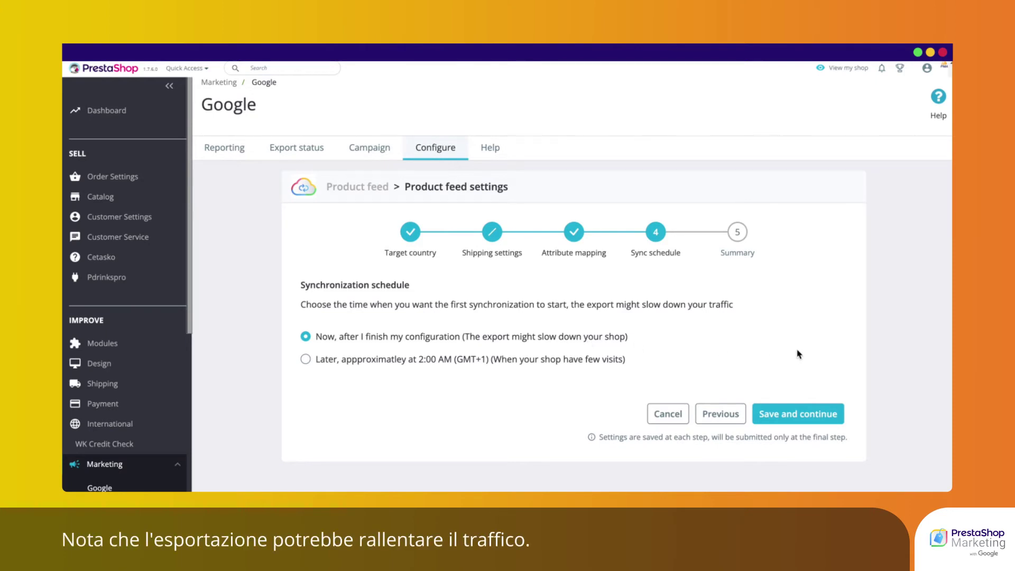
left_click(802, 414)
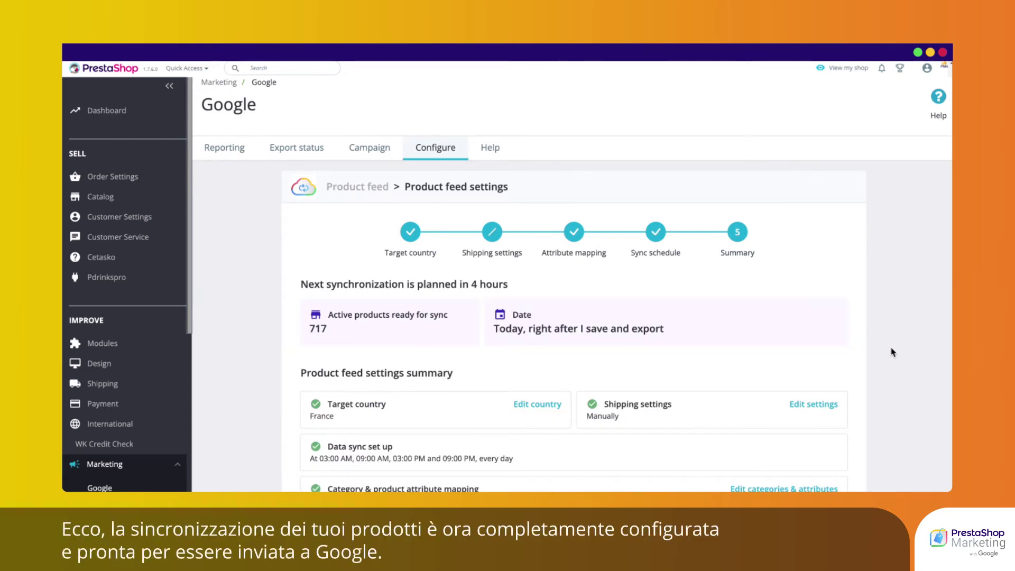
scroll(892, 352, "down", 1)
scroll(891, 358, "down", 2)
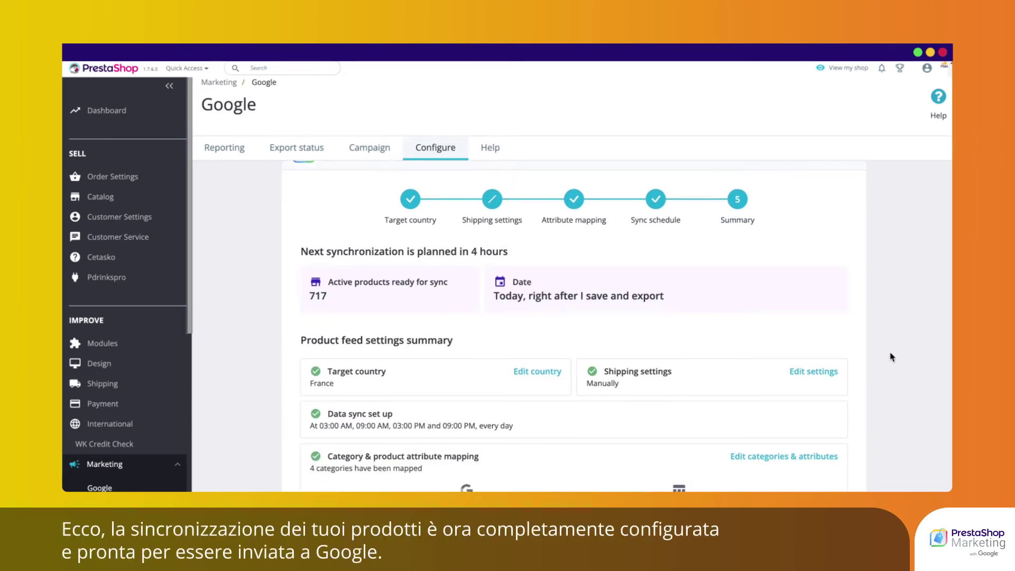
scroll(883, 363, "down", 2)
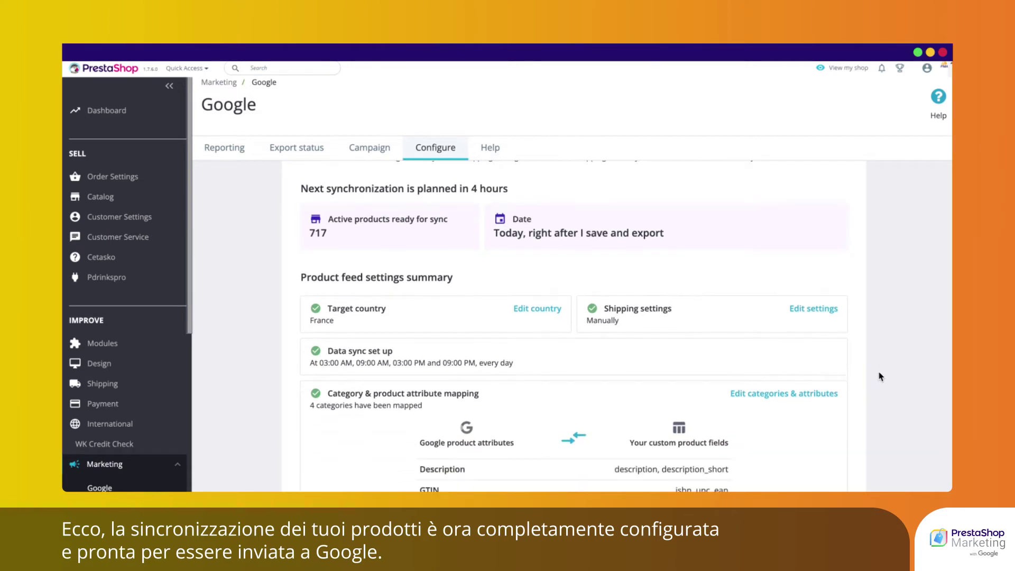
scroll(882, 369, "down", 3)
scroll(880, 376, "down", 3)
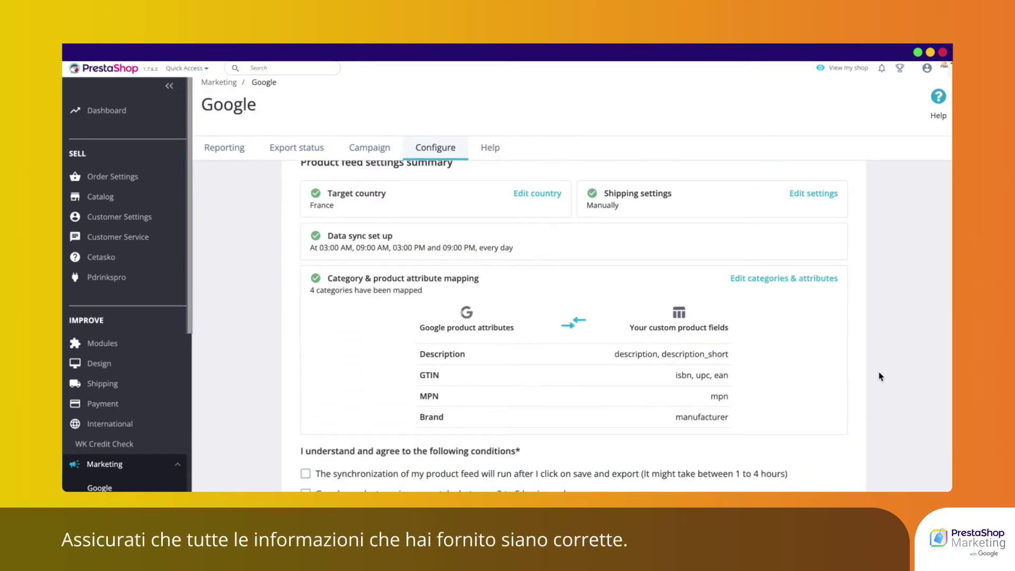
scroll(880, 377, "down", 1)
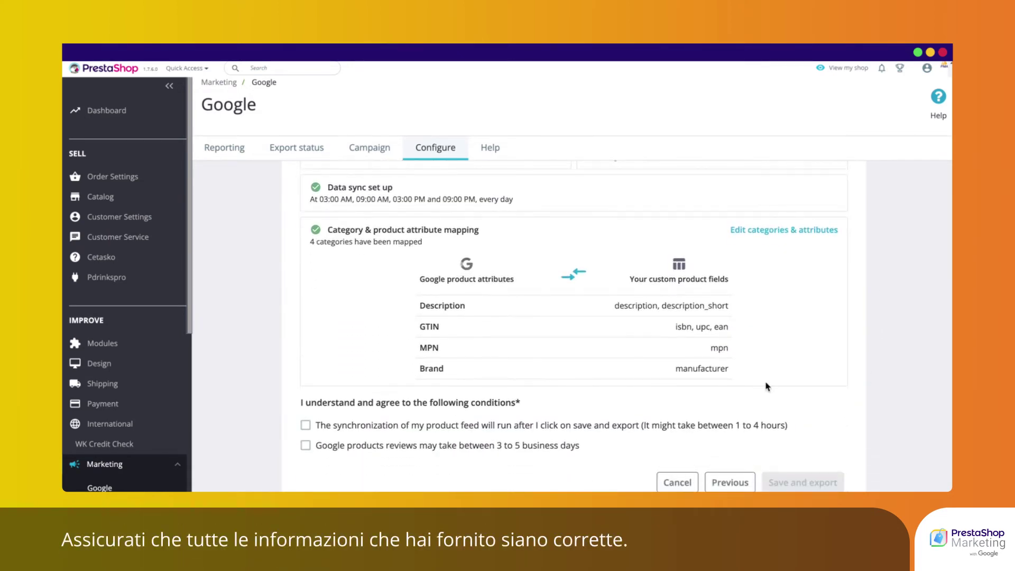
Step: Accept the sync timing and product review delay conditions, then export the feed to Google
left_click(607, 427)
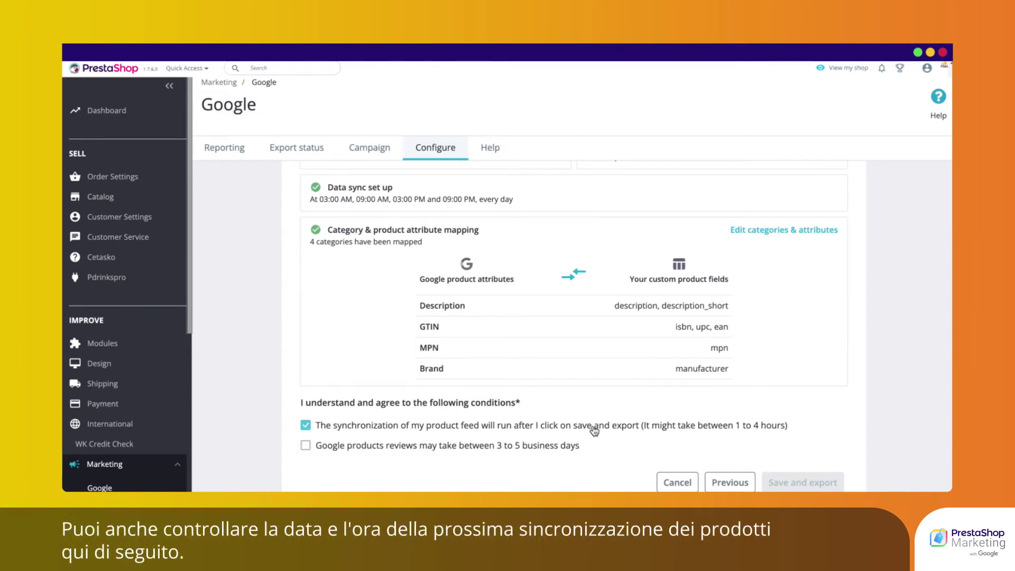
left_click(558, 447)
scroll(865, 440, "down", 1)
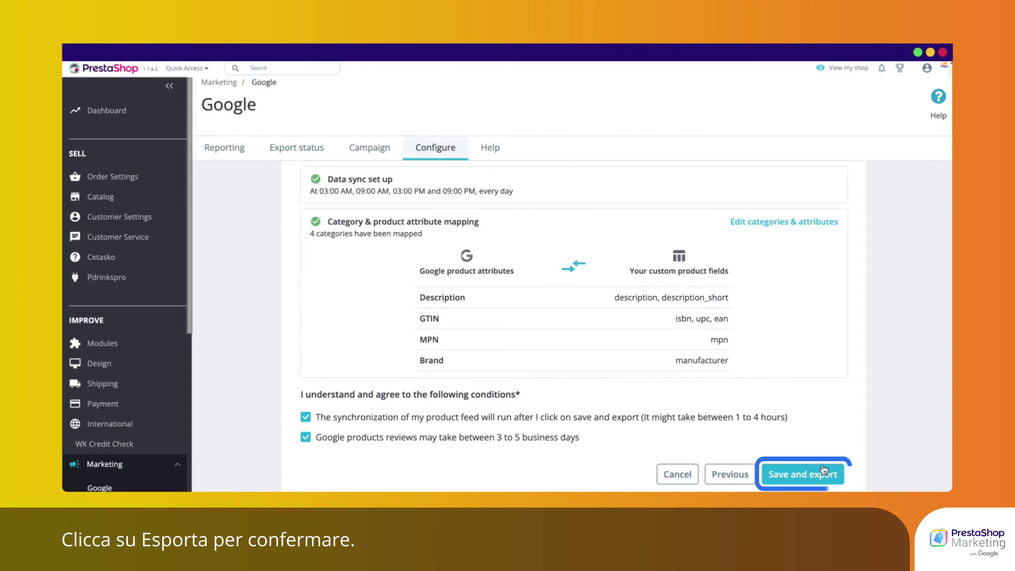
left_click(819, 474)
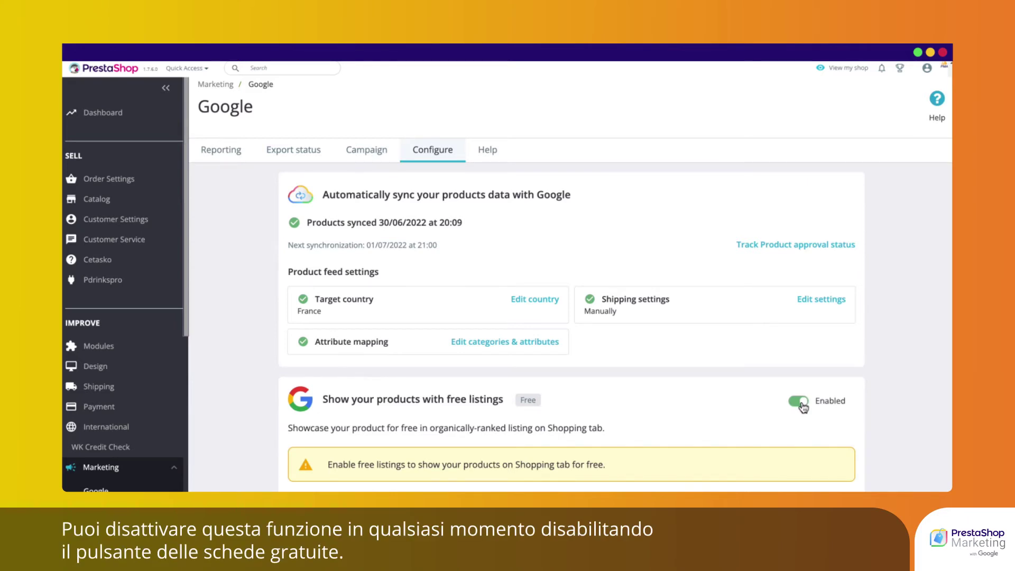
Step: Disable free listings and review export status: sync done, 50 approved, 90 pending, 60 expiring
left_click(799, 402)
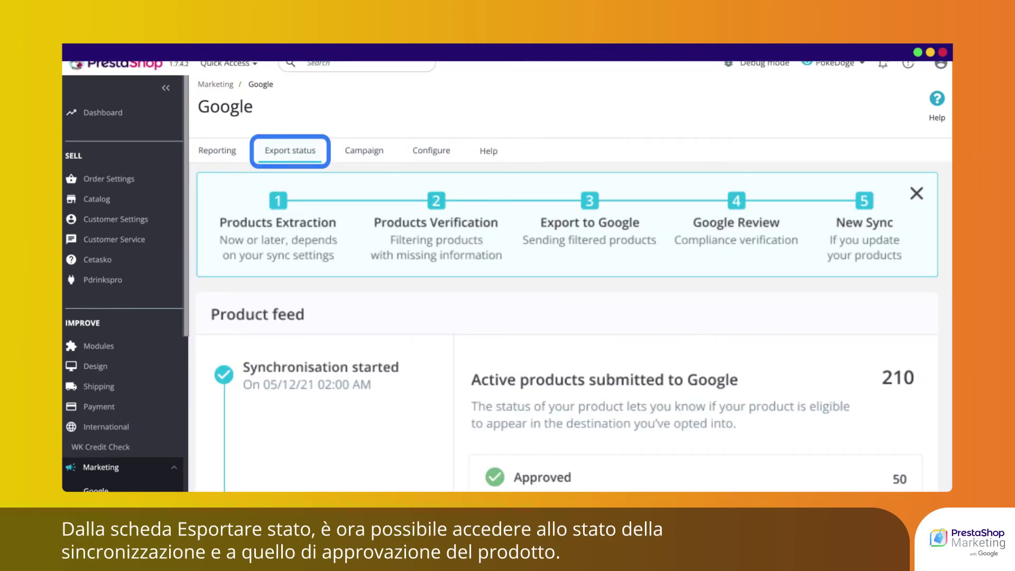
scroll(567, 317, "down", 4)
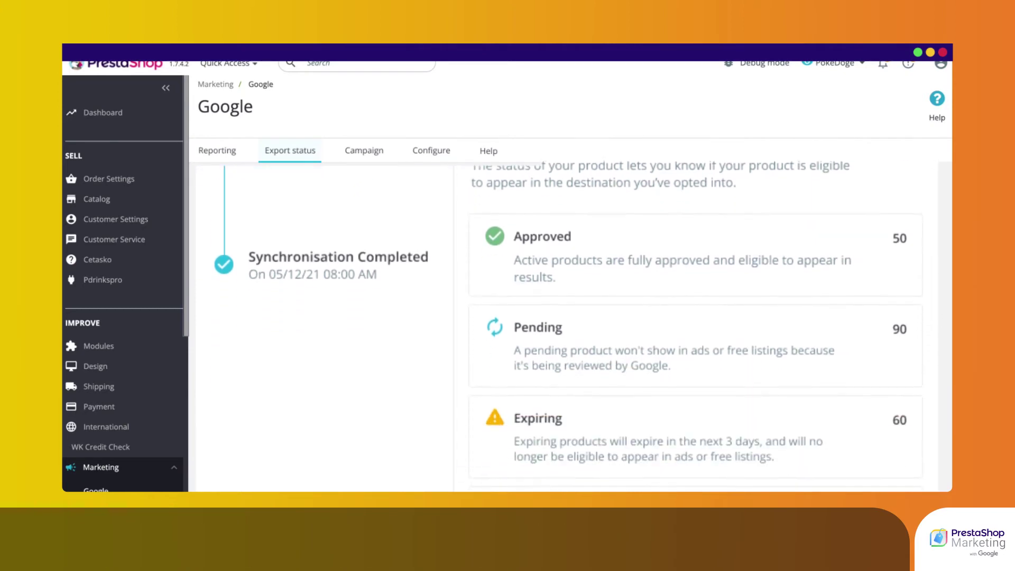
scroll(566, 317, "down", 1)
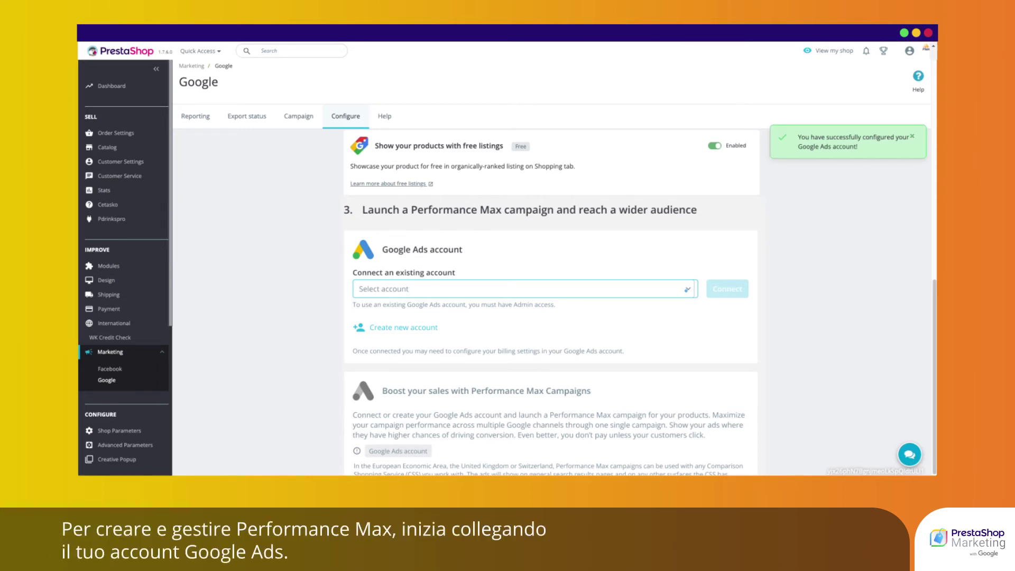
Step: Connect the shop's Google Ads account, then start a new Performance Max campaign
left_click(687, 289)
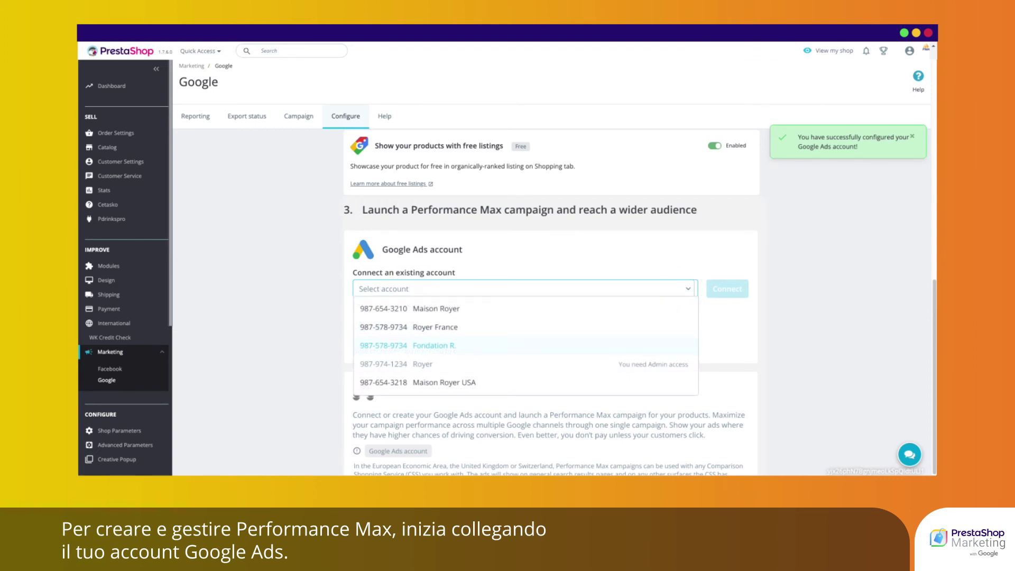
left_click(420, 308)
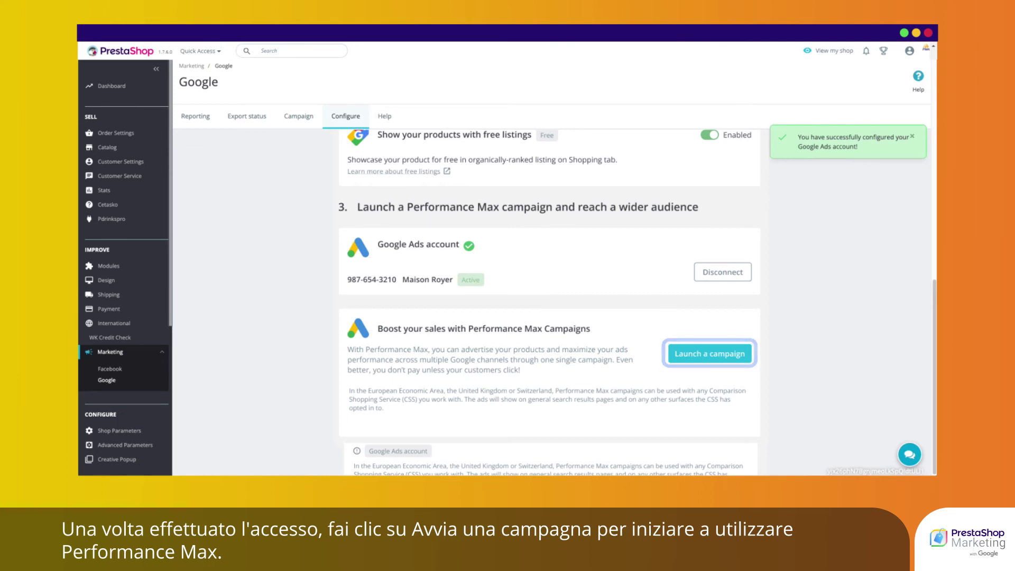
left_click(709, 353)
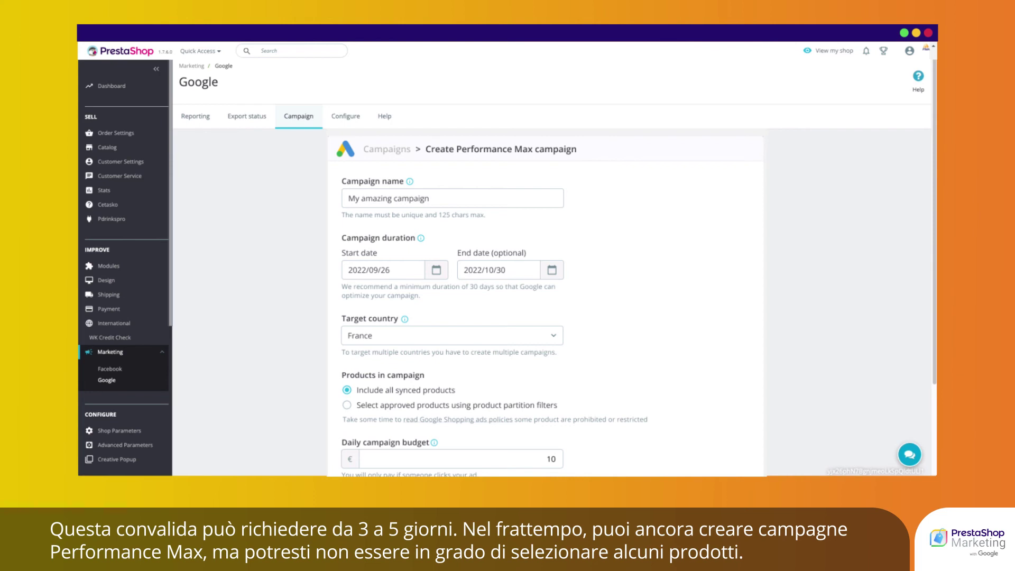
Step: Submit the 'My amazing campaign' form for France with a €10 daily budget
scroll(545, 301, "down", 4)
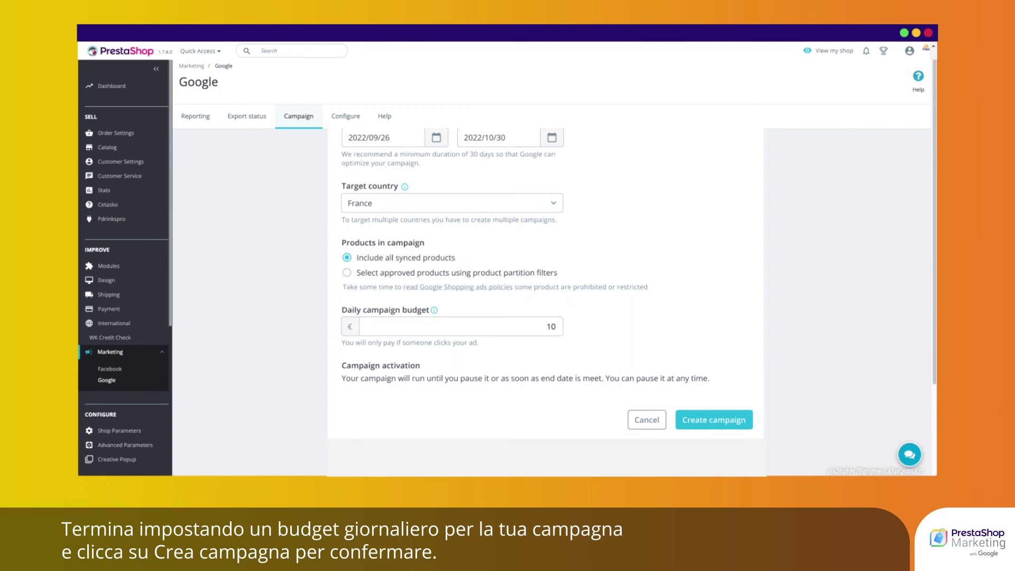
left_click(710, 421)
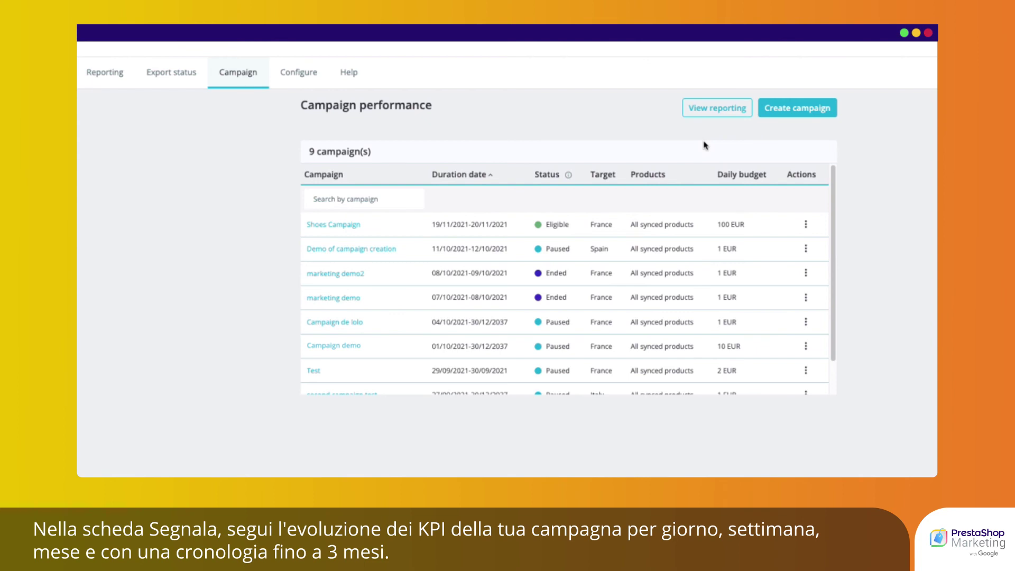
Step: Show last-30-days reporting: 1124 impressions, 19 clicks, €2.97 costs, and the campaign performance table
left_click(687, 112)
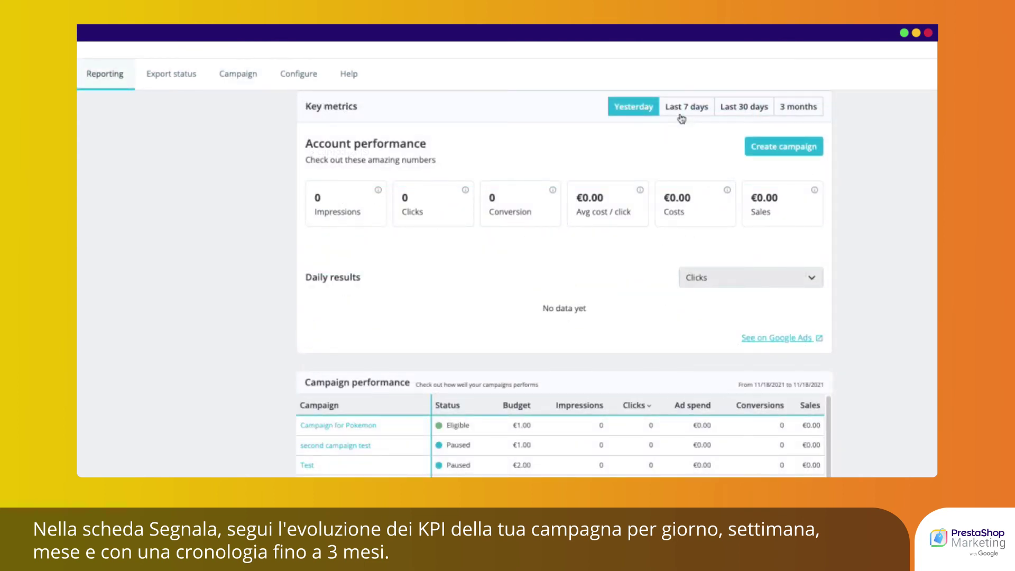
left_click(681, 114)
left_click(743, 106)
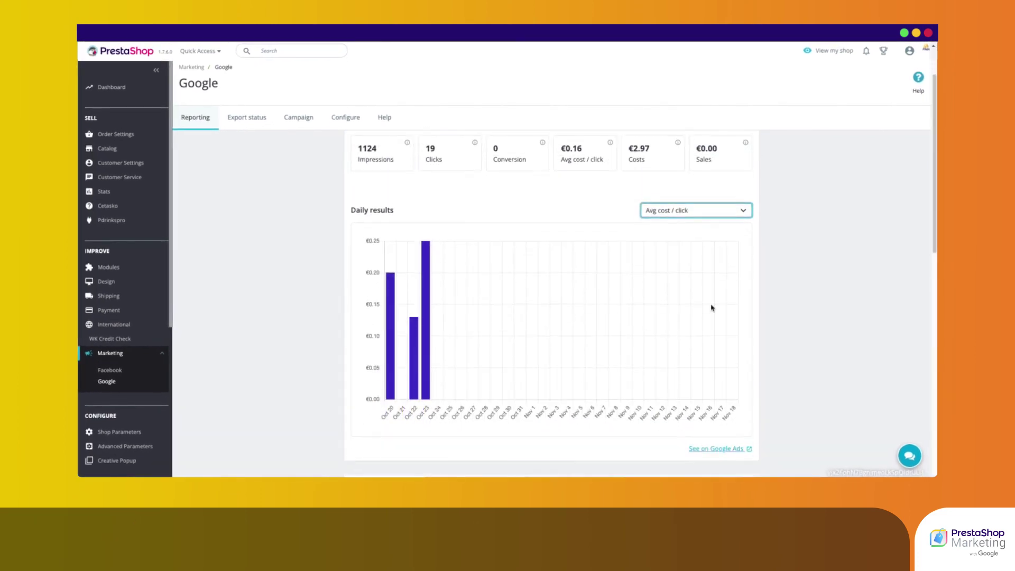
scroll(711, 308, "down", 4)
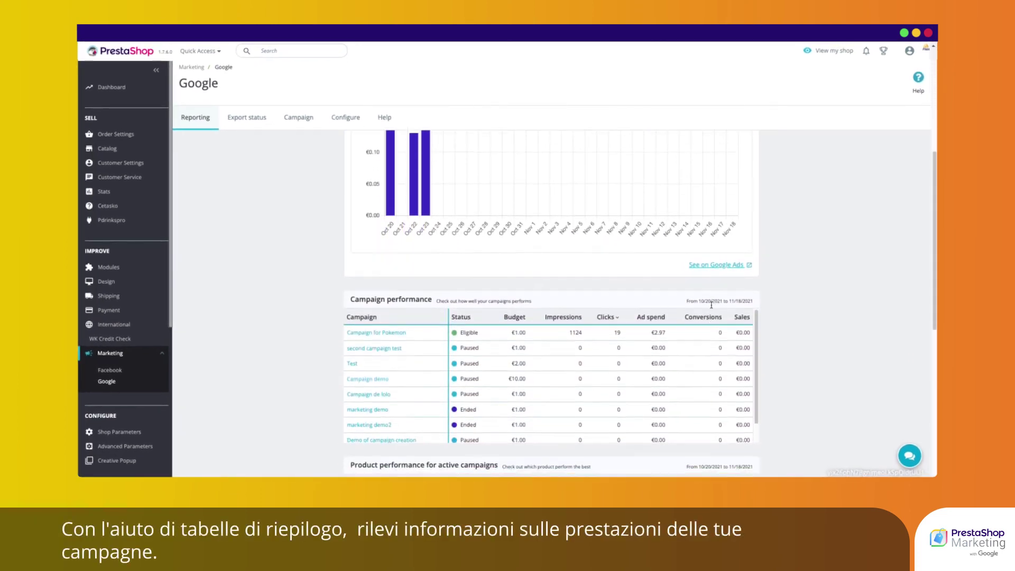